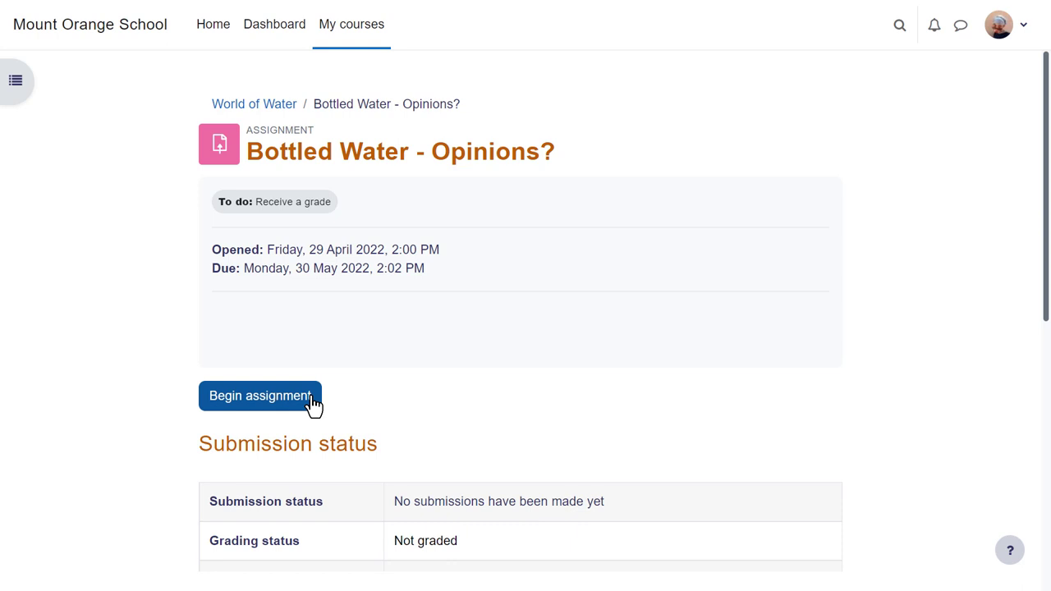
- Start the 30-minute timed attempt and type 'In my opinion,' as the online text answer
{"action": "left_click", "coordinate": [312, 398]}
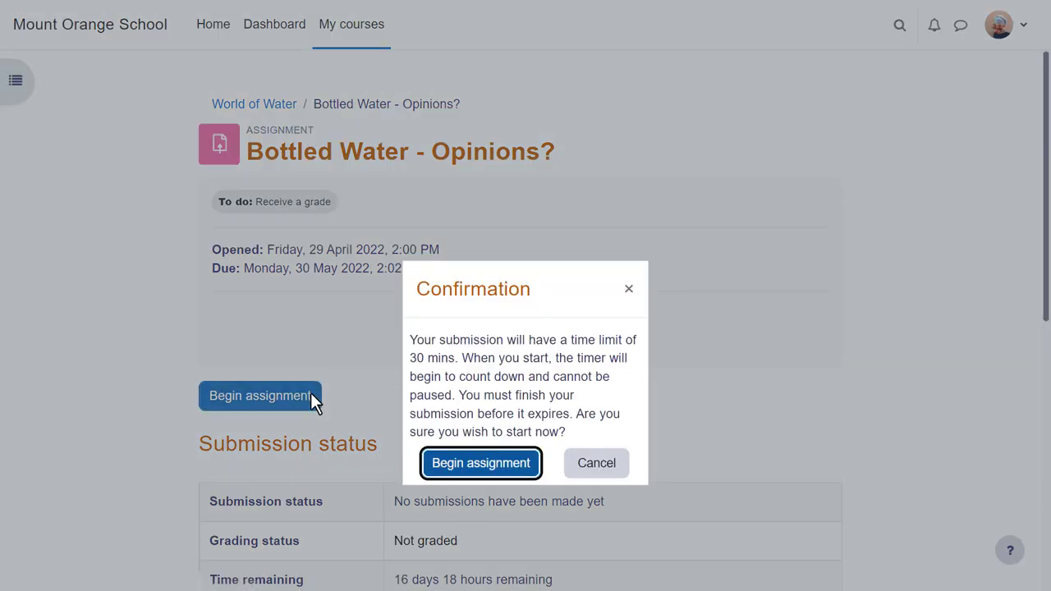
{"action": "left_click", "coordinate": [466, 474]}
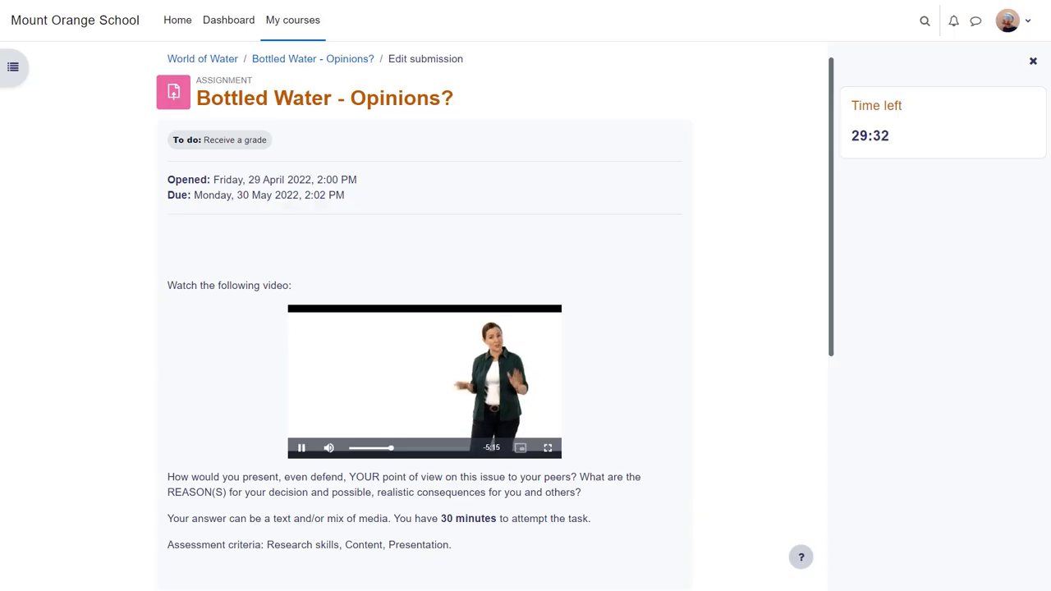
{"action": "scroll", "coordinate": [493, 328], "scroll_direction": "down", "scroll_amount": 3}
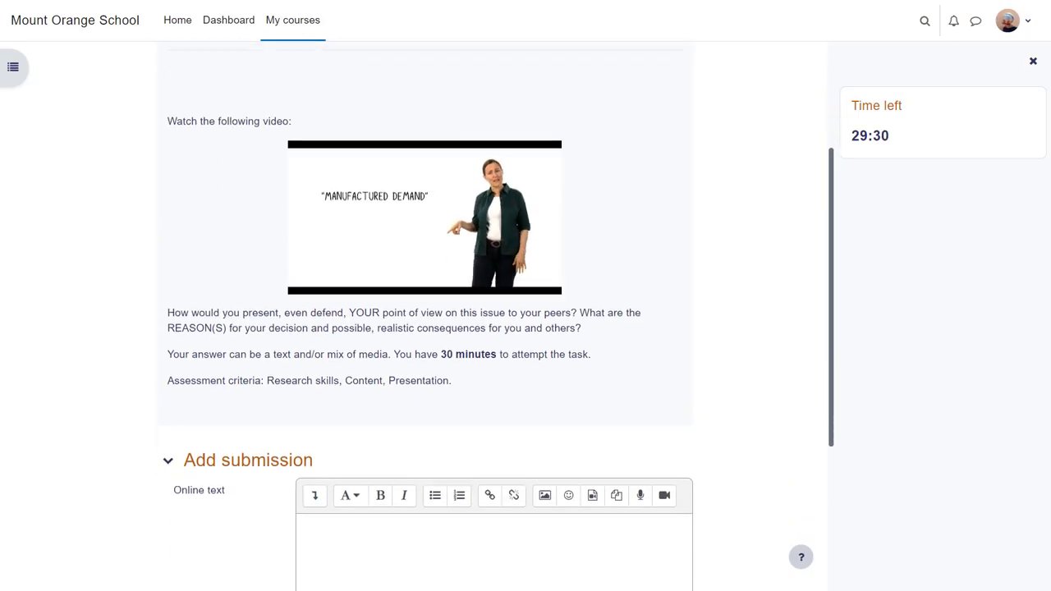
{"action": "scroll", "coordinate": [493, 329], "scroll_direction": "down", "scroll_amount": 1}
{"action": "scroll", "coordinate": [493, 328], "scroll_direction": "down", "scroll_amount": 1}
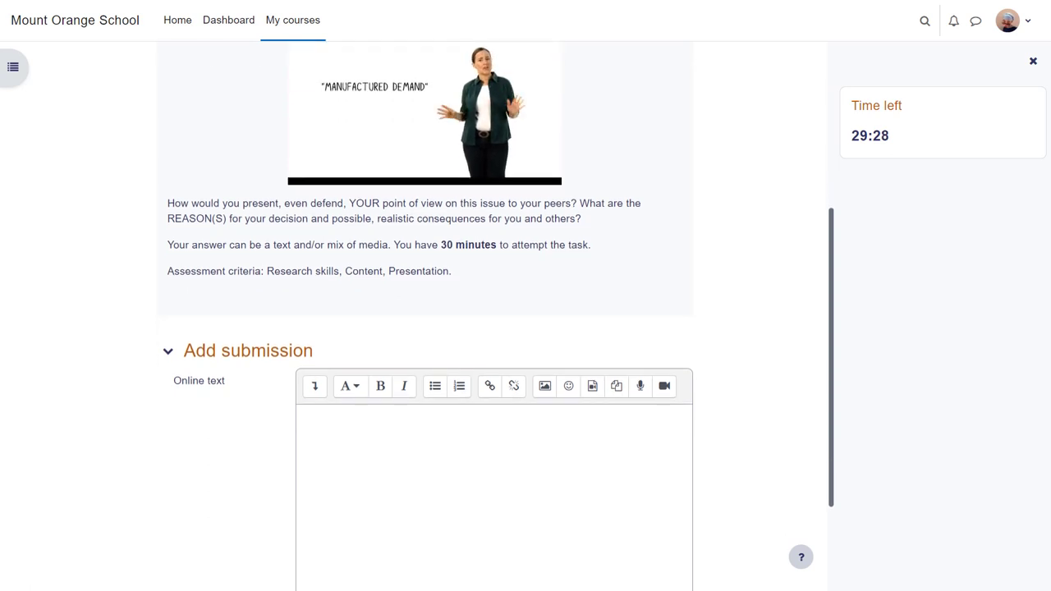
{"action": "left_click", "coordinate": [301, 415]}
{"action": "type", "text": "In my opinion"}
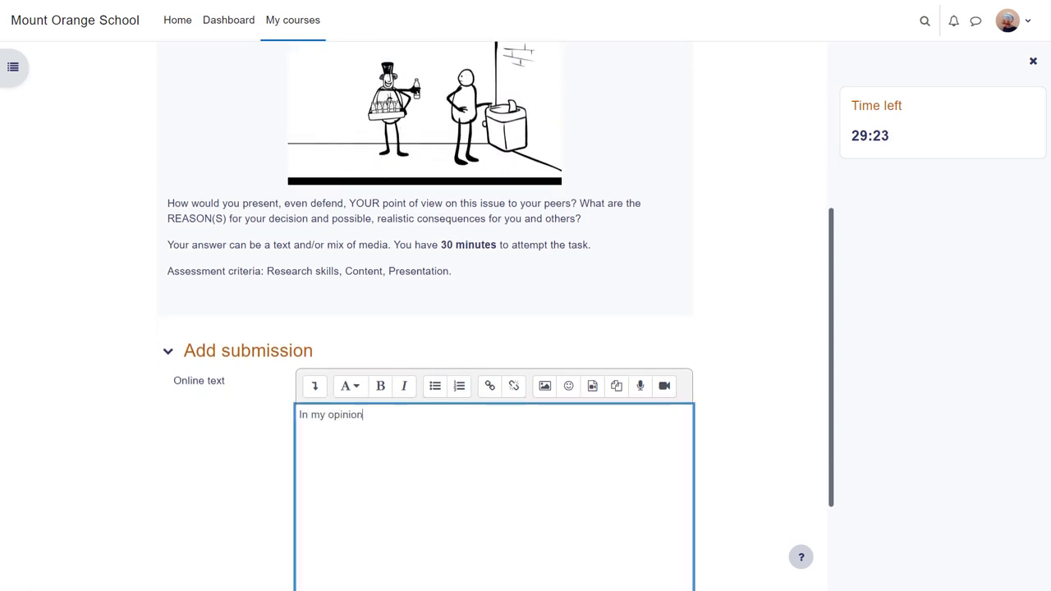
{"action": "type", "text": ","}
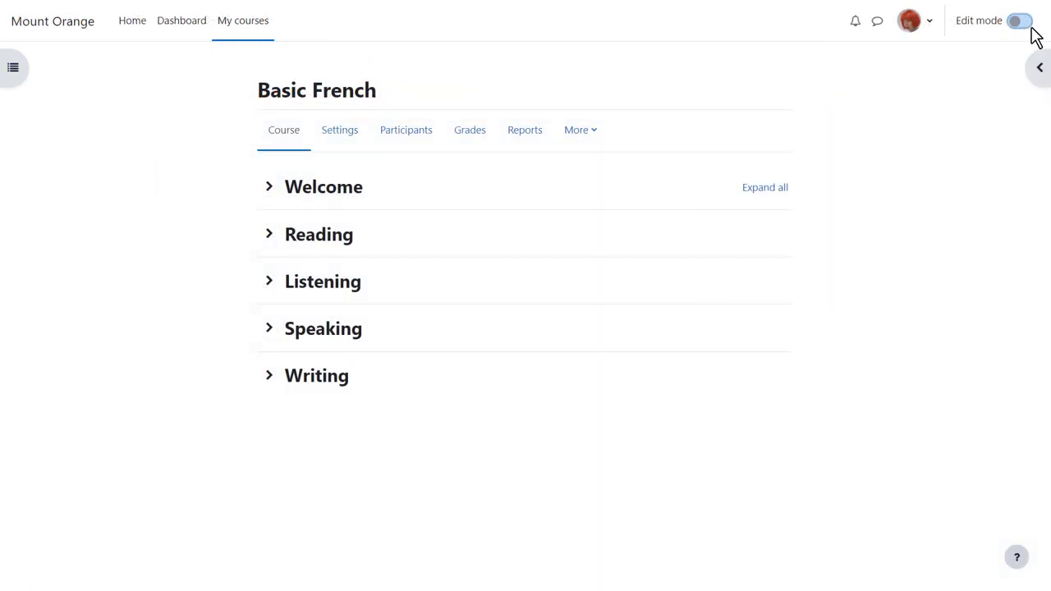
- With editing on in Basic French, add an Assignment activity from the chooser to Speaking
{"action": "left_click", "coordinate": [1031, 28]}
{"action": "left_click", "coordinate": [267, 331]}
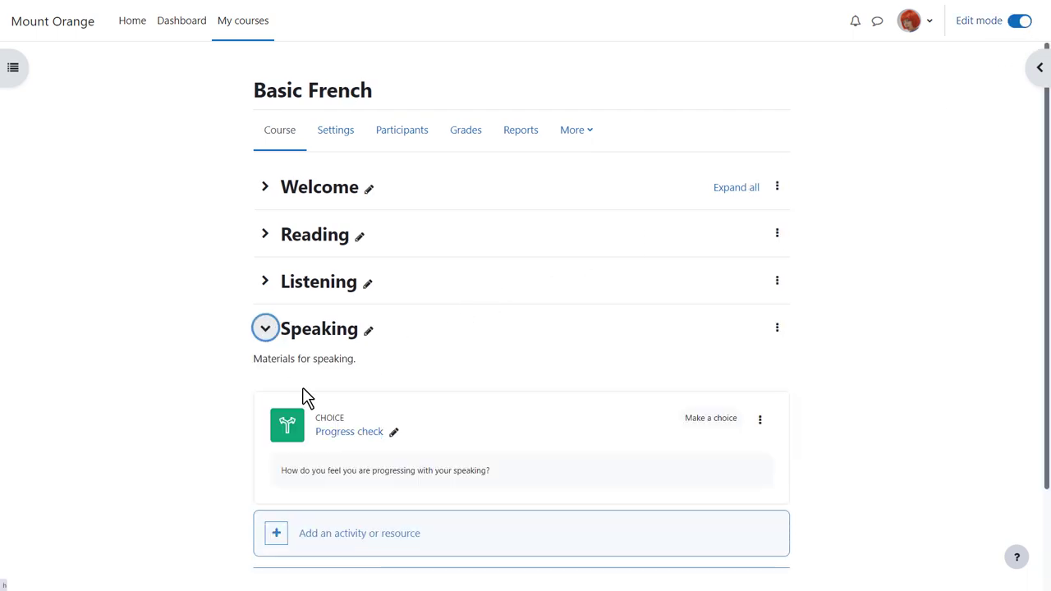
{"action": "left_click", "coordinate": [382, 542]}
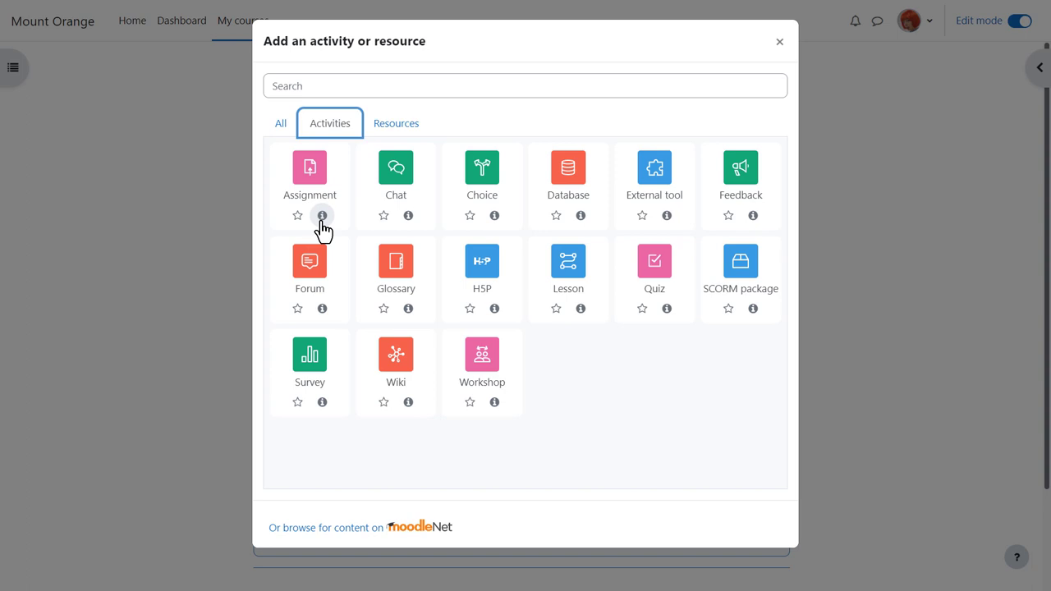
{"action": "left_click", "coordinate": [322, 216]}
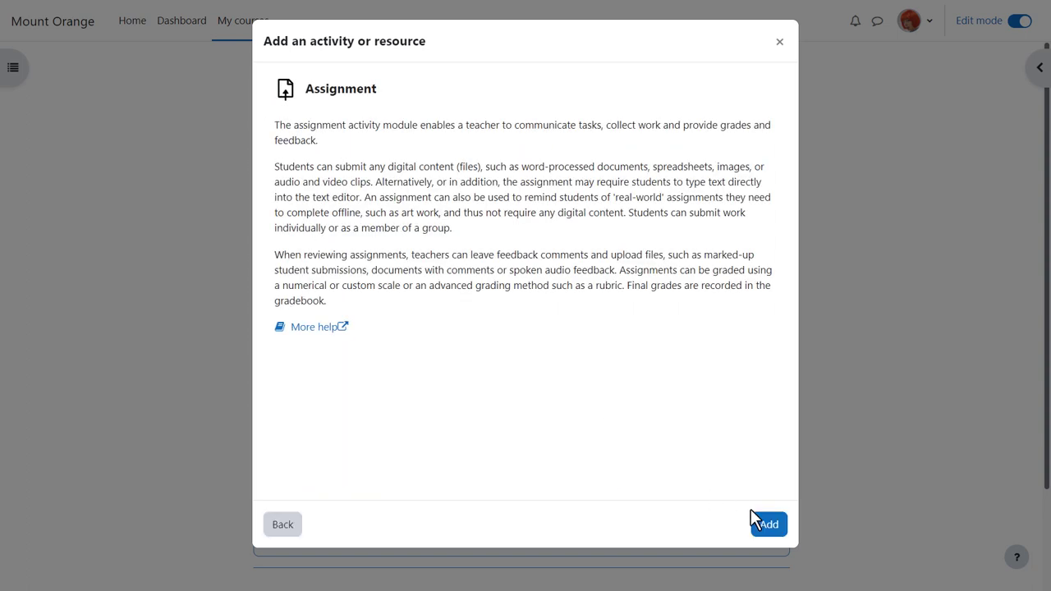
{"action": "left_click", "coordinate": [771, 530]}
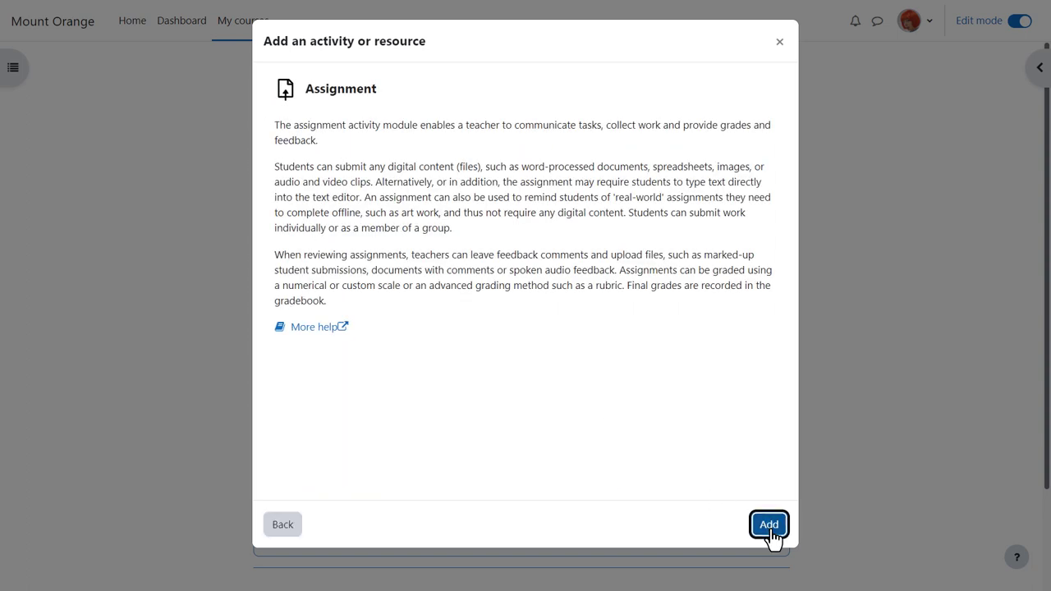
- Name the assignment 'Describe your family' with the description 'About your family'
{"action": "type", "text": "Des"}
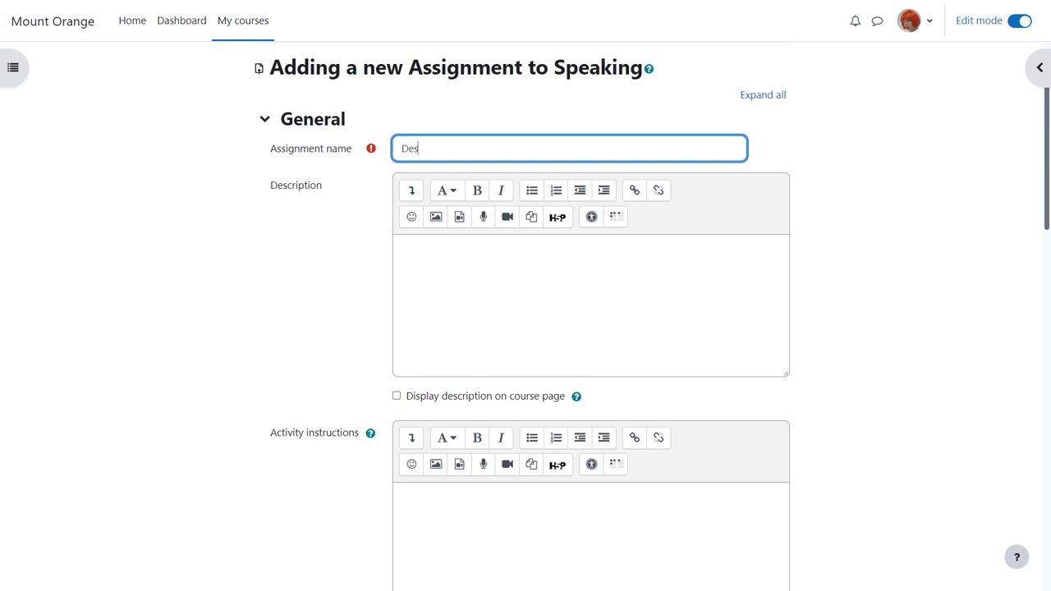
{"action": "type", "text": "cribe your family"}
{"action": "left_click", "coordinate": [490, 296]}
{"action": "type", "text": "About your family"}
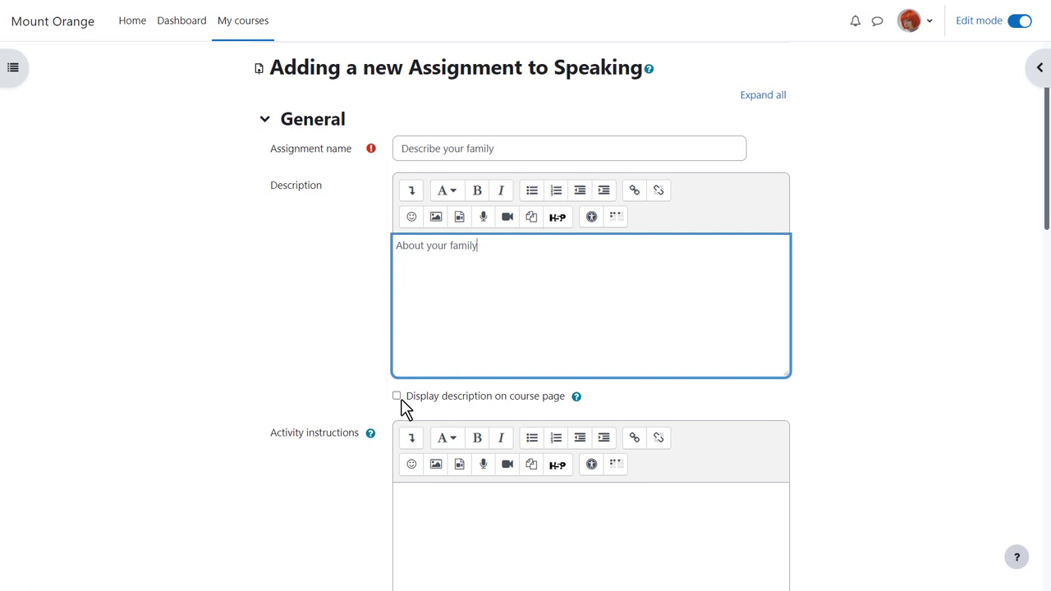
- Write activity instructions asking students to describe their family in 200 words, leaving audio unrecorded
{"action": "scroll", "coordinate": [402, 408], "scroll_direction": "down", "scroll_amount": 2}
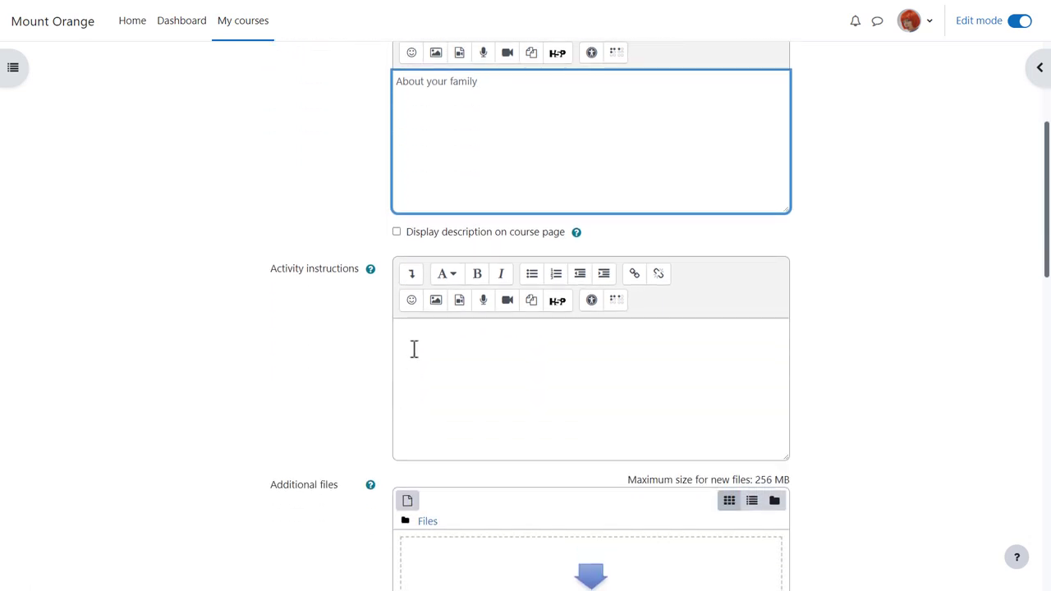
{"action": "left_click", "coordinate": [414, 349]}
{"action": "type", "text": "In 200 words "}
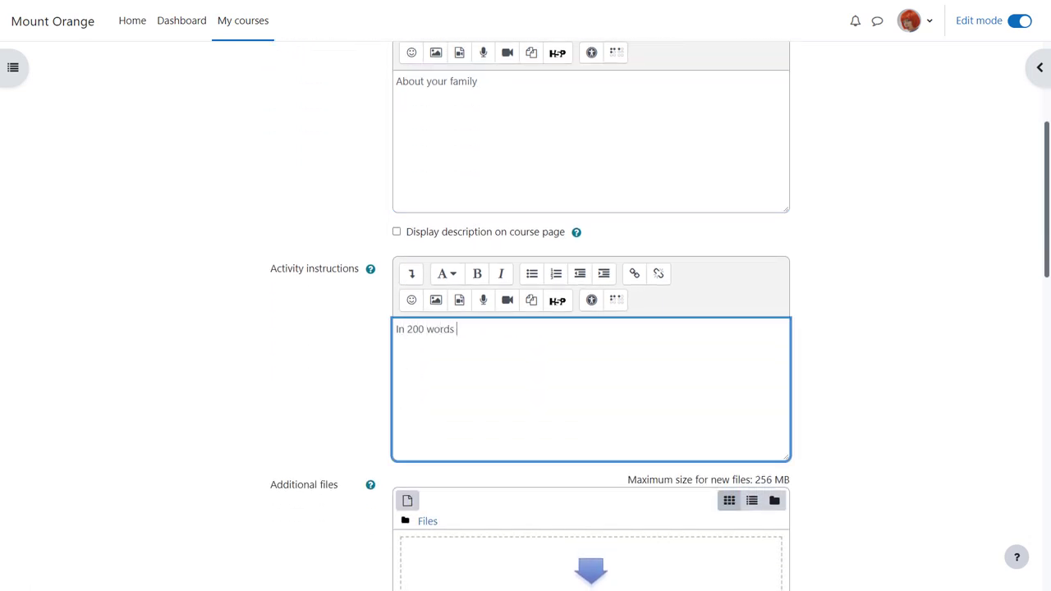
{"action": "type", "text": "describe your family using the v"}
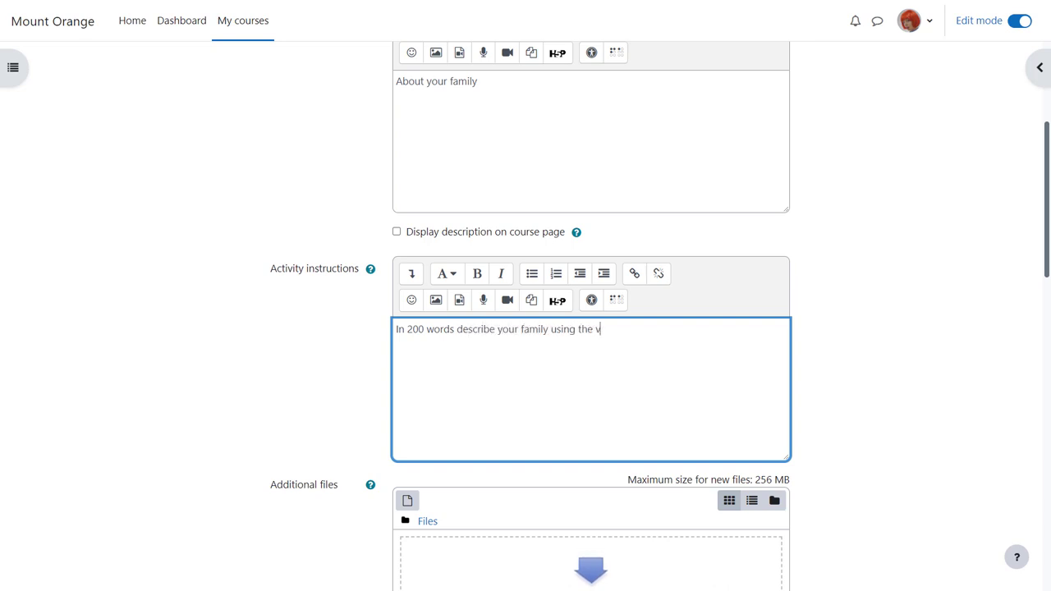
{"action": "type", "text": "ocabulary and phrases"}
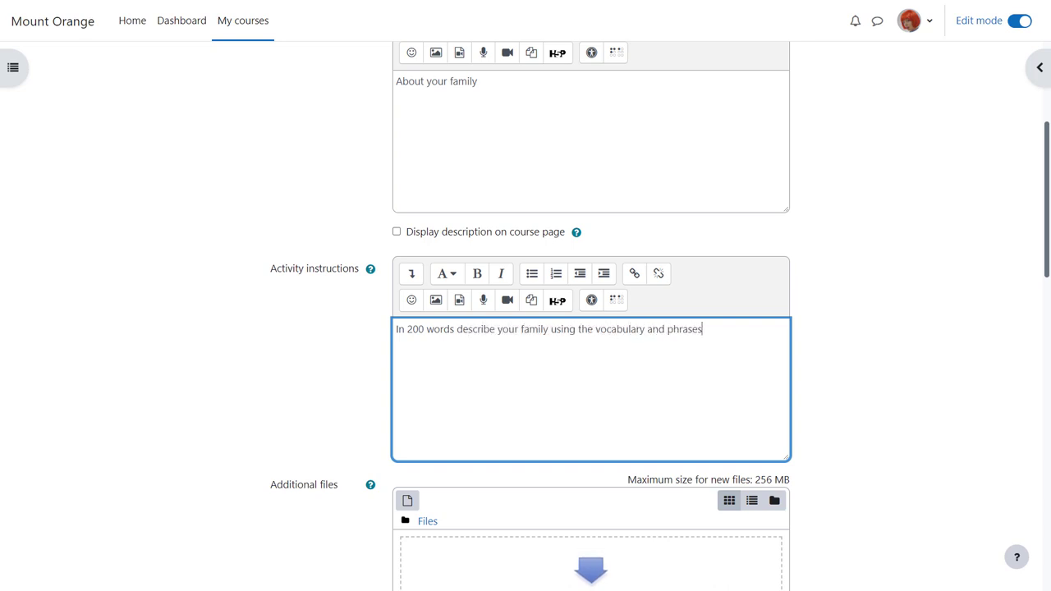
{"action": "type", "text": " you we have learned."}
{"action": "key", "text": "Return"}
{"action": "left_click", "coordinate": [484, 300]}
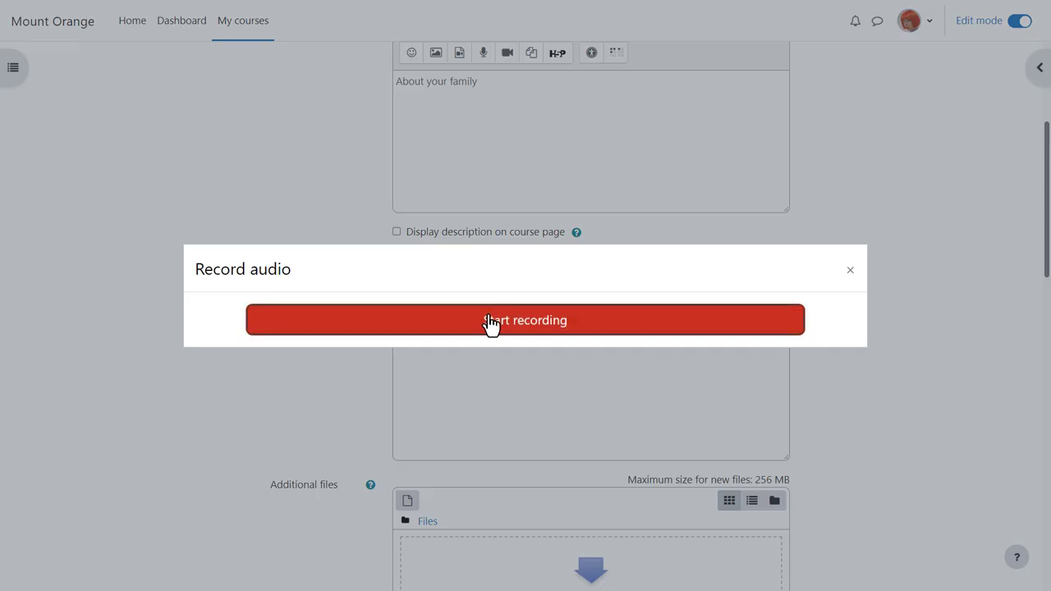
{"action": "left_click", "coordinate": [851, 271]}
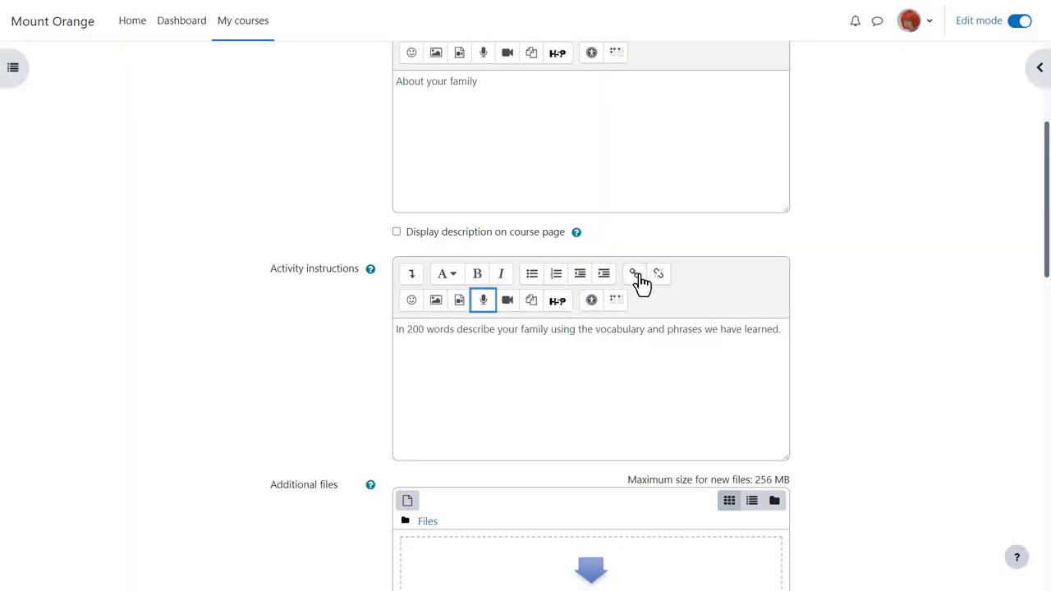
- Enable a 15-minute time limit under Availability
{"action": "scroll", "coordinate": [510, 488], "scroll_direction": "down", "scroll_amount": 2}
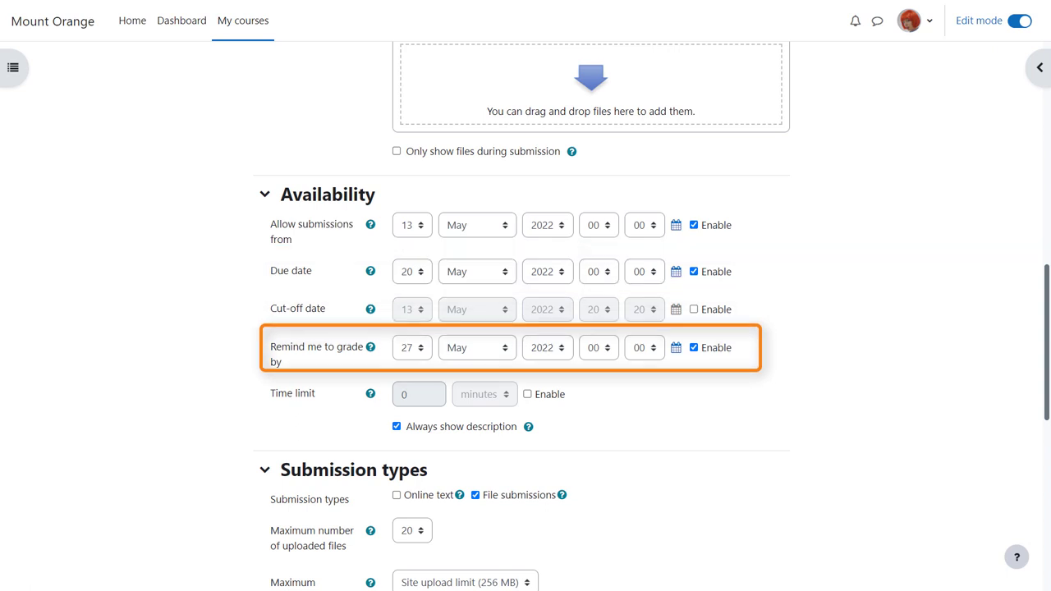
{"action": "left_click", "coordinate": [528, 395]}
{"action": "left_click", "coordinate": [435, 402]}
{"action": "key", "text": "BackSpace"}
{"action": "type", "text": "15"}
{"action": "left_click", "coordinate": [560, 441]}
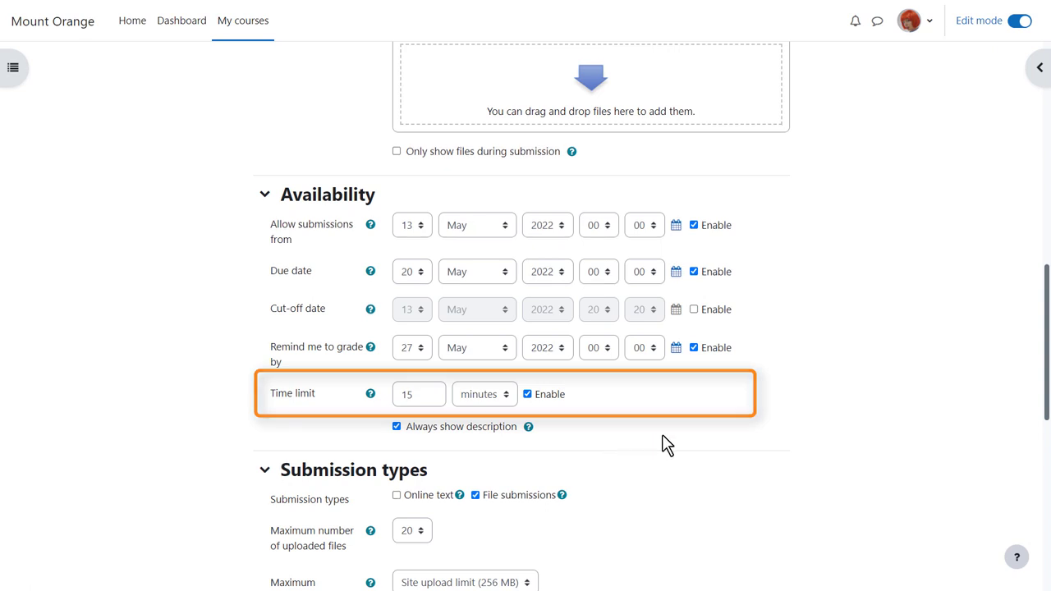
- Set maximum uploaded files to 2 and open the accepted file types picker
{"action": "scroll", "coordinate": [667, 444], "scroll_direction": "down", "scroll_amount": 2}
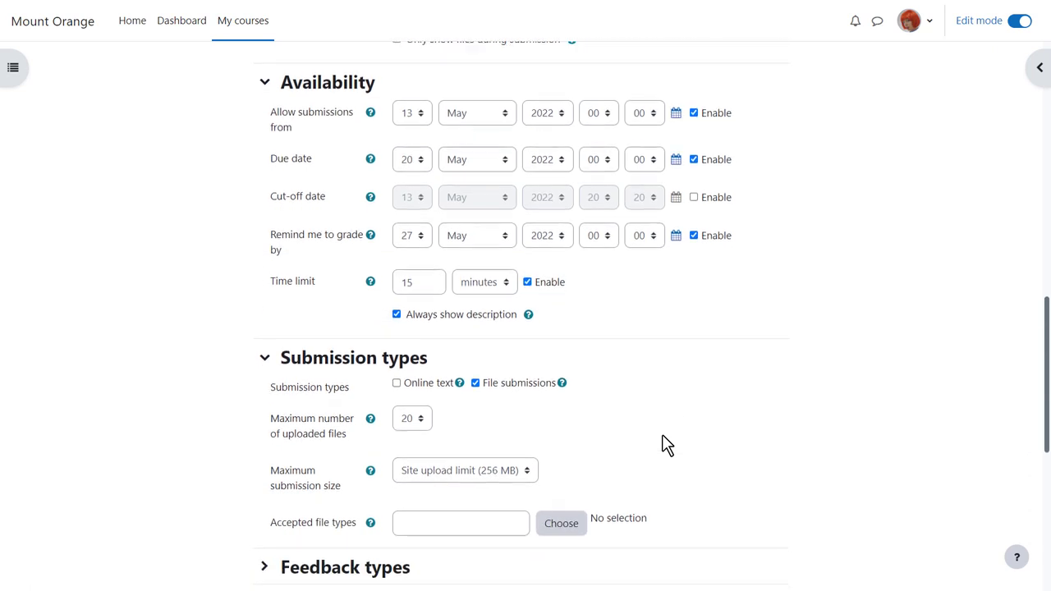
{"action": "scroll", "coordinate": [667, 445], "scroll_direction": "down", "scroll_amount": 4}
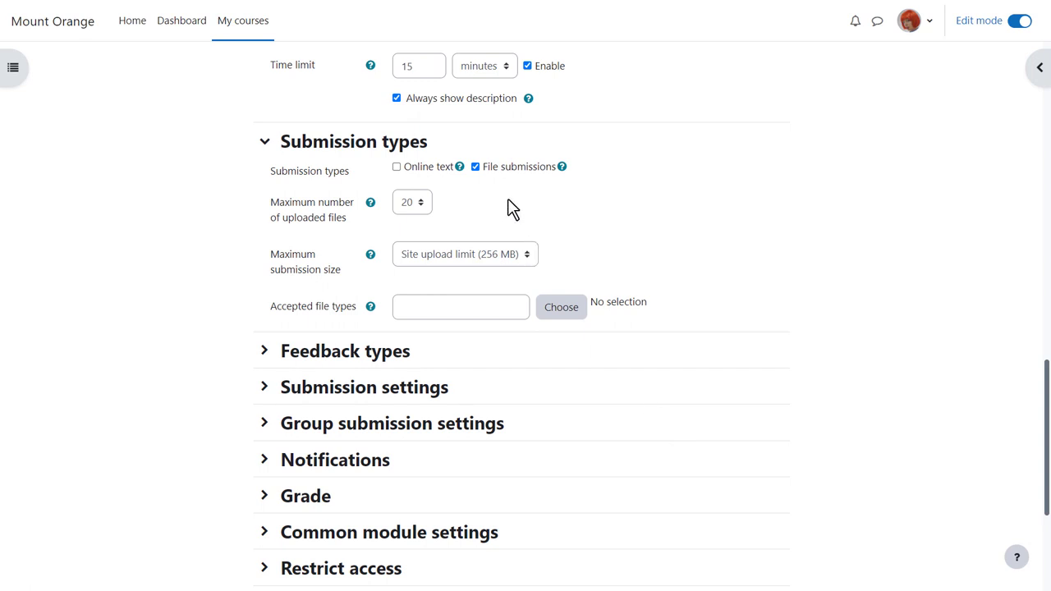
{"action": "left_click", "coordinate": [420, 204]}
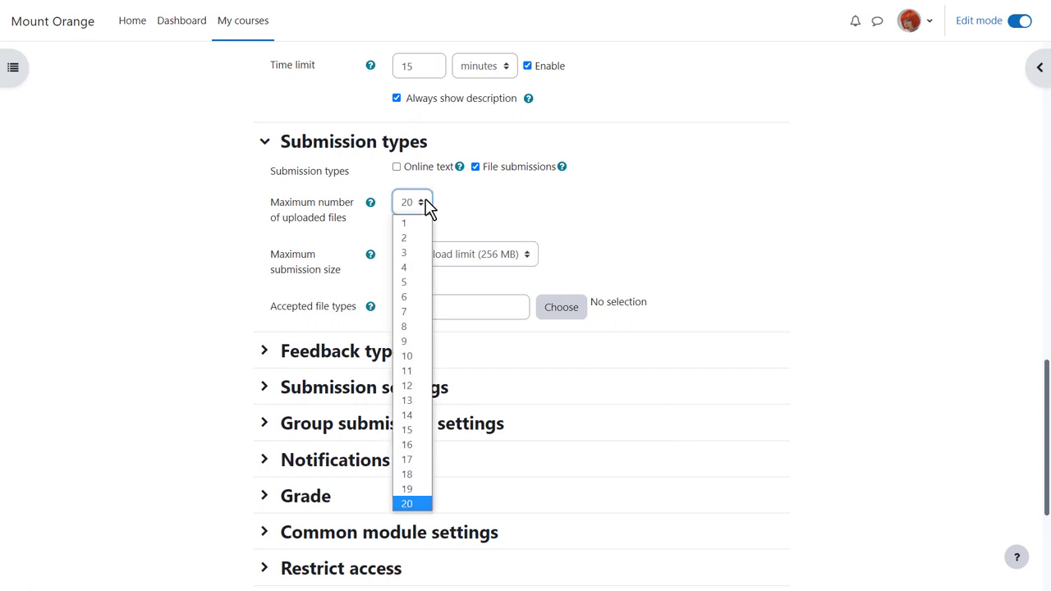
{"action": "left_click", "coordinate": [414, 239]}
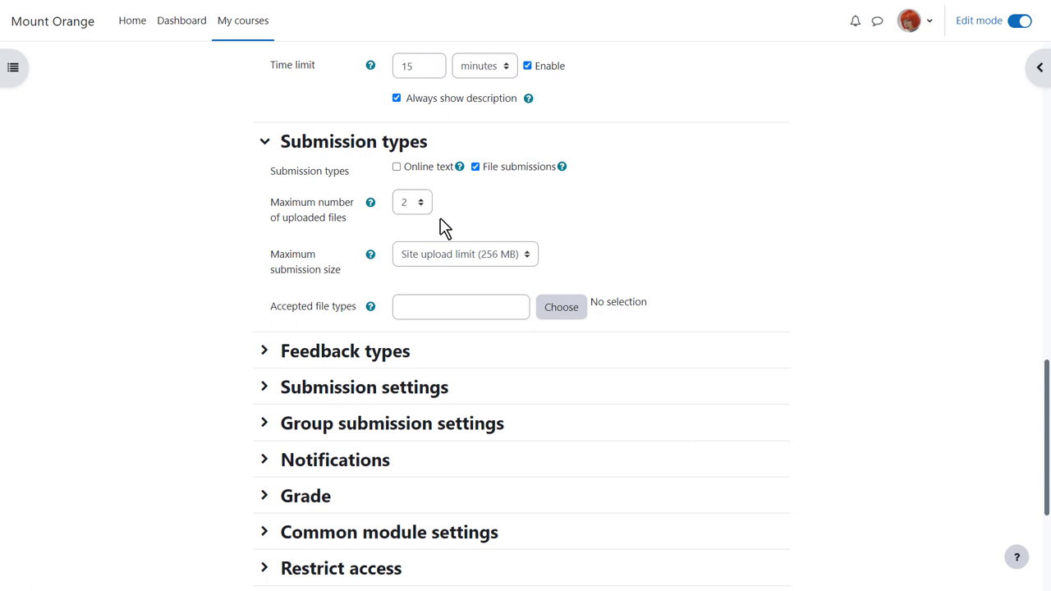
{"action": "left_click", "coordinate": [561, 306]}
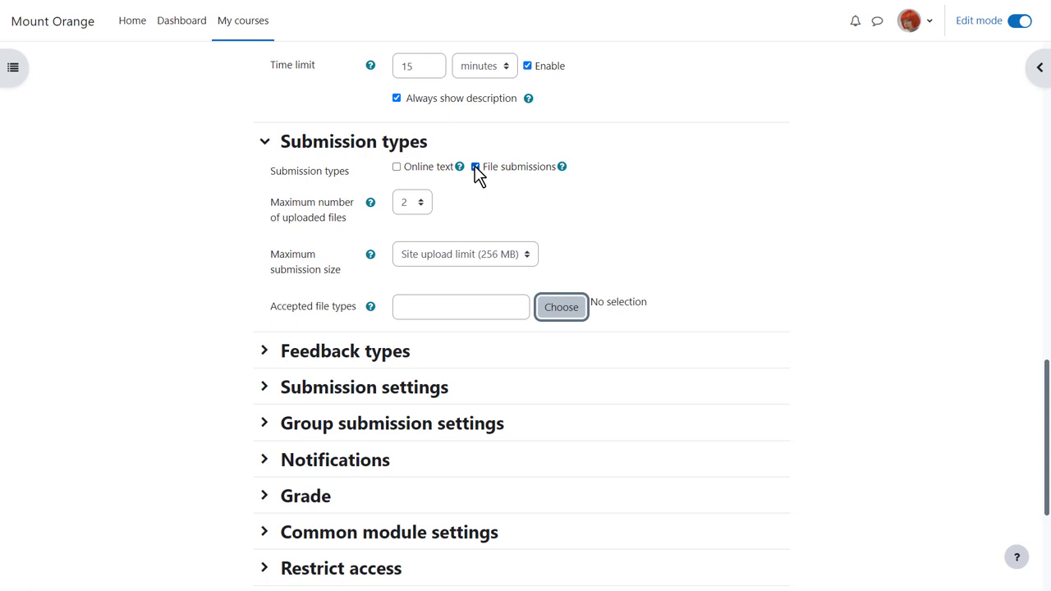
- Switch the submission type from file uploads to online text with a 220-word limit
{"action": "left_click", "coordinate": [476, 166]}
{"action": "left_click", "coordinate": [396, 166]}
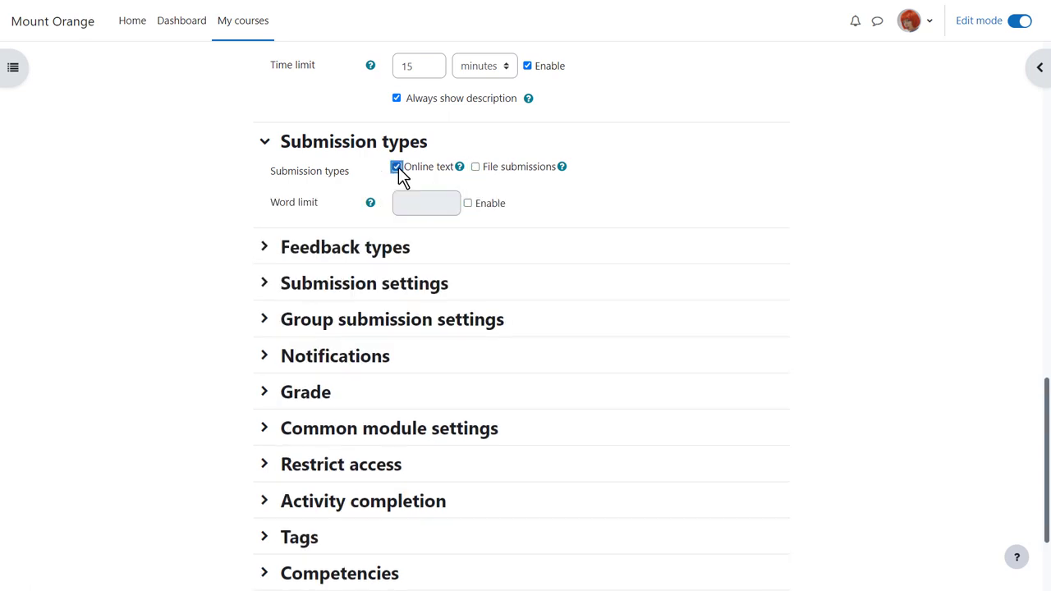
{"action": "left_click", "coordinate": [467, 203]}
{"action": "left_click", "coordinate": [444, 206]}
{"action": "type", "text": "220"}
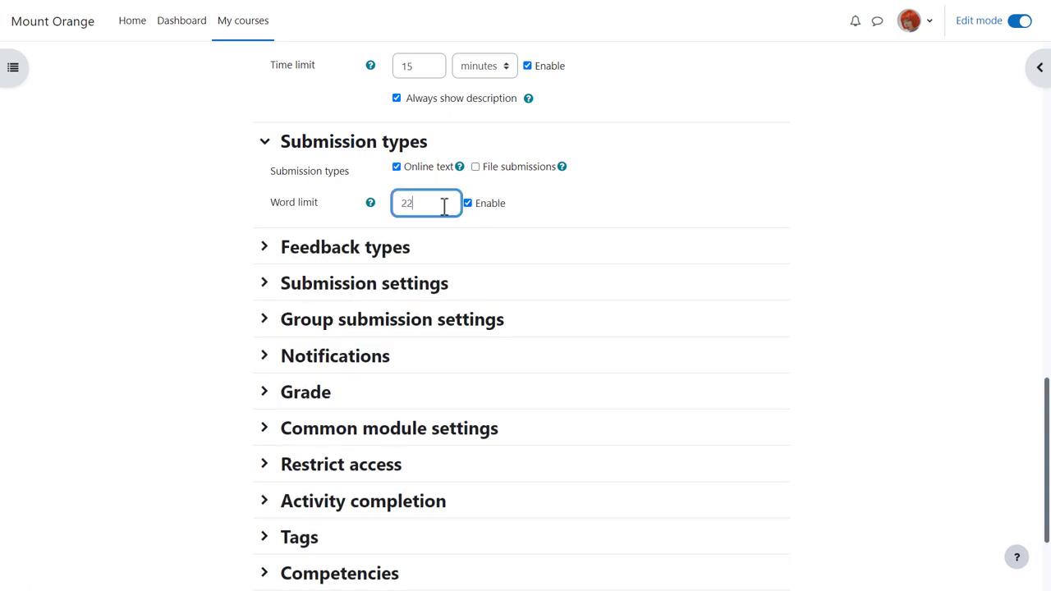
{"action": "left_click", "coordinate": [466, 251]}
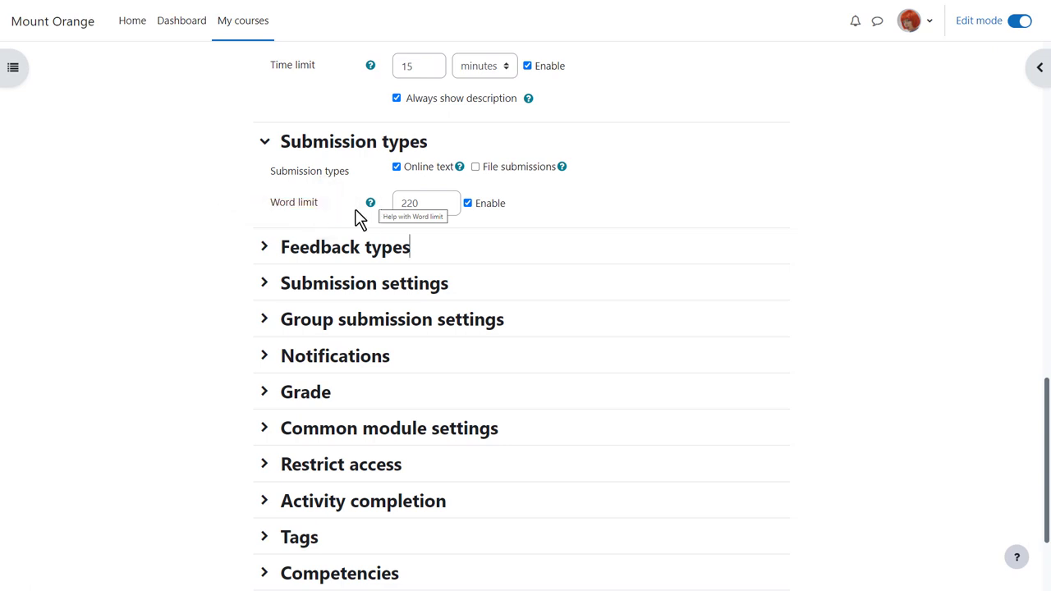
- Set Comment inline to Yes under Feedback types
{"action": "left_click", "coordinate": [268, 250]}
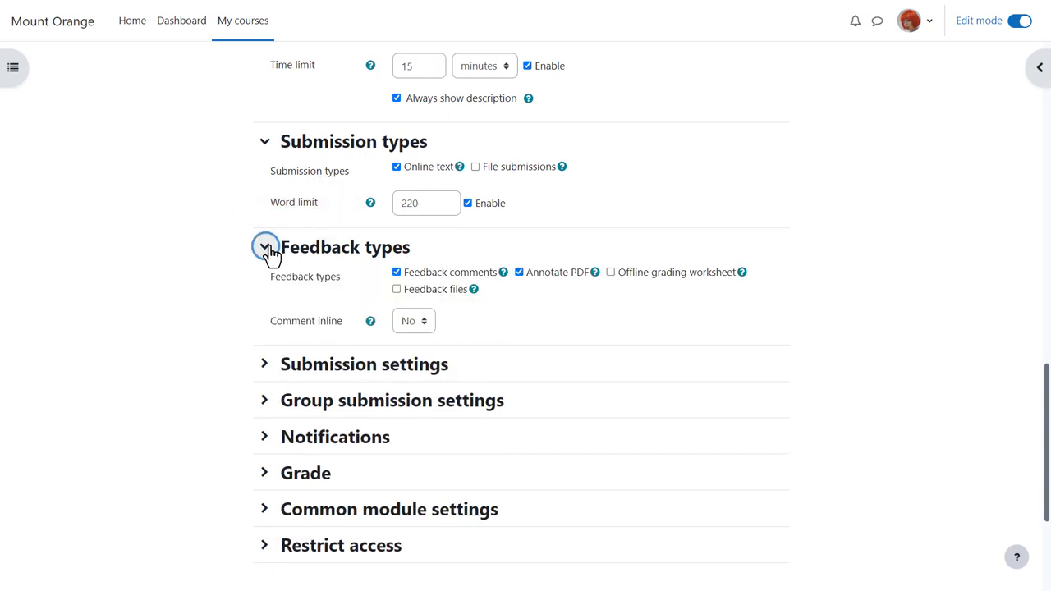
{"action": "left_click", "coordinate": [421, 323]}
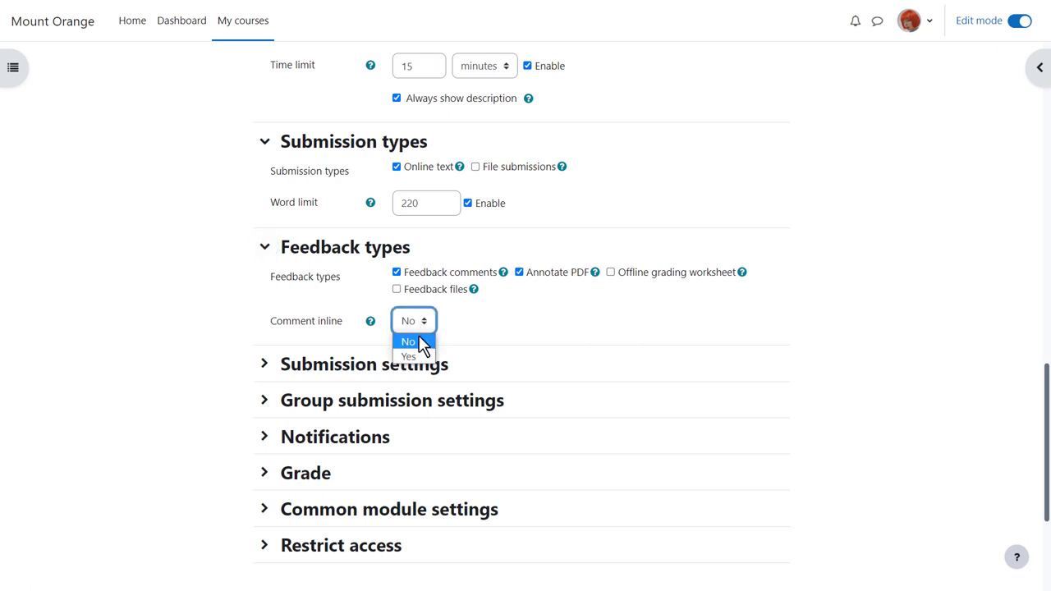
{"action": "left_click", "coordinate": [417, 356]}
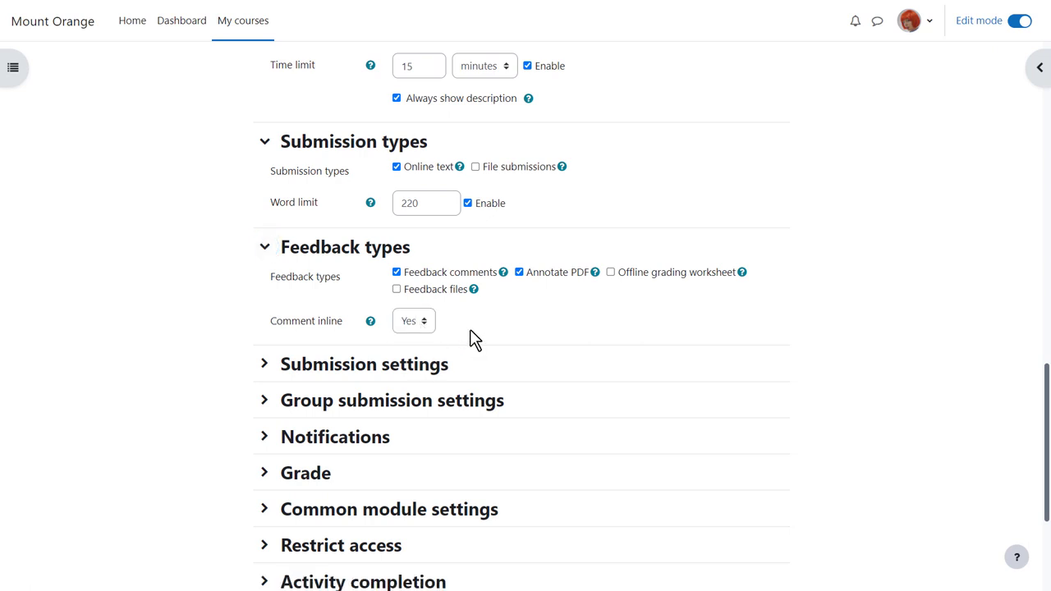
{"action": "left_click", "coordinate": [266, 248]}
- Review the Submission, Group submission and Notifications settings, leaving them unchanged
{"action": "left_click", "coordinate": [271, 286]}
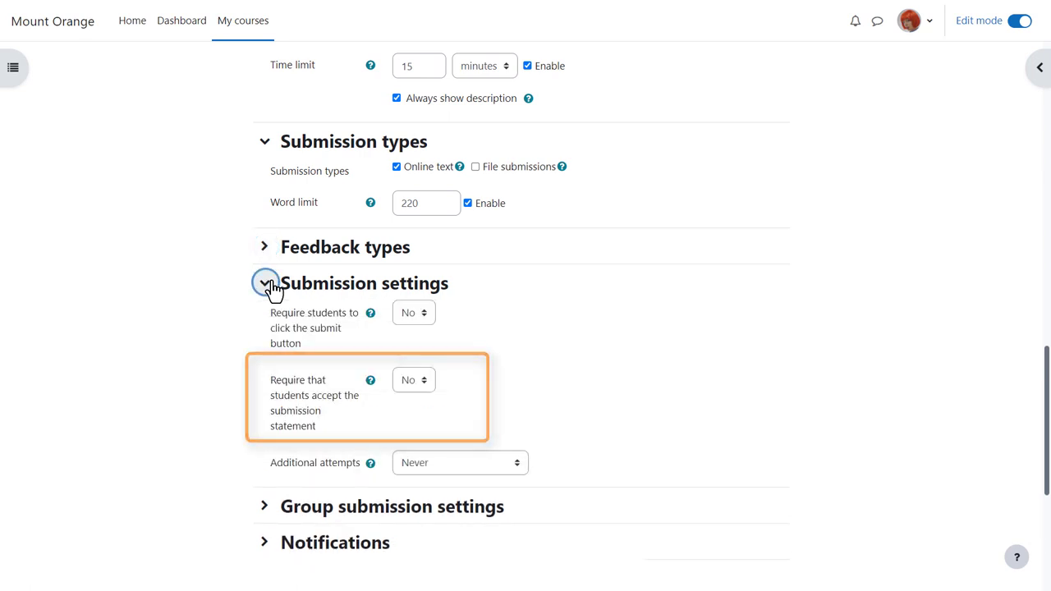
{"action": "left_click", "coordinate": [271, 285]}
{"action": "scroll", "coordinate": [240, 296], "scroll_direction": "down", "scroll_amount": 1}
{"action": "scroll", "coordinate": [246, 280], "scroll_direction": "down", "scroll_amount": 1}
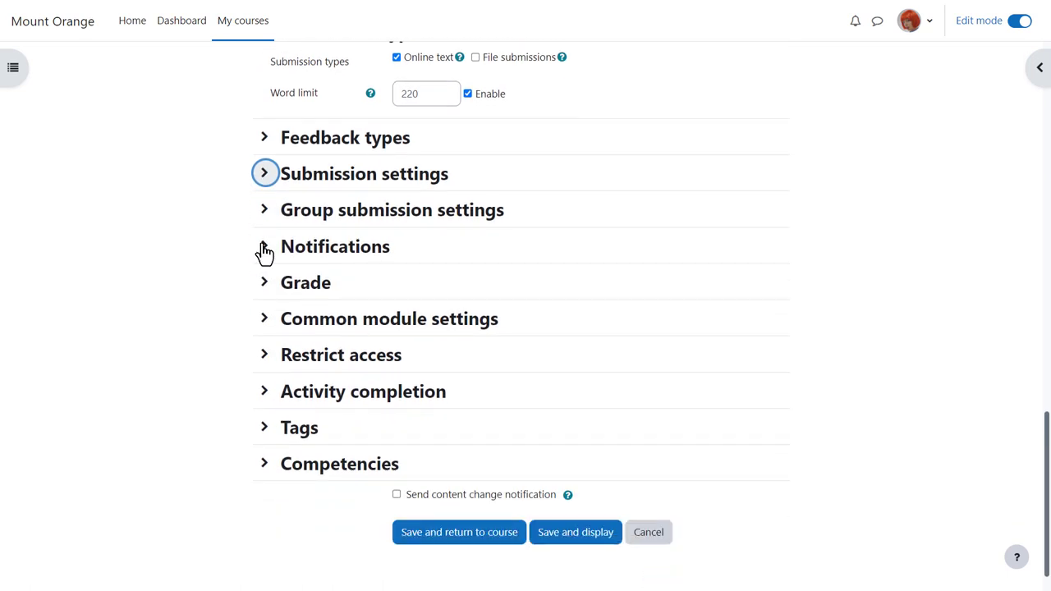
{"action": "left_click", "coordinate": [265, 212]}
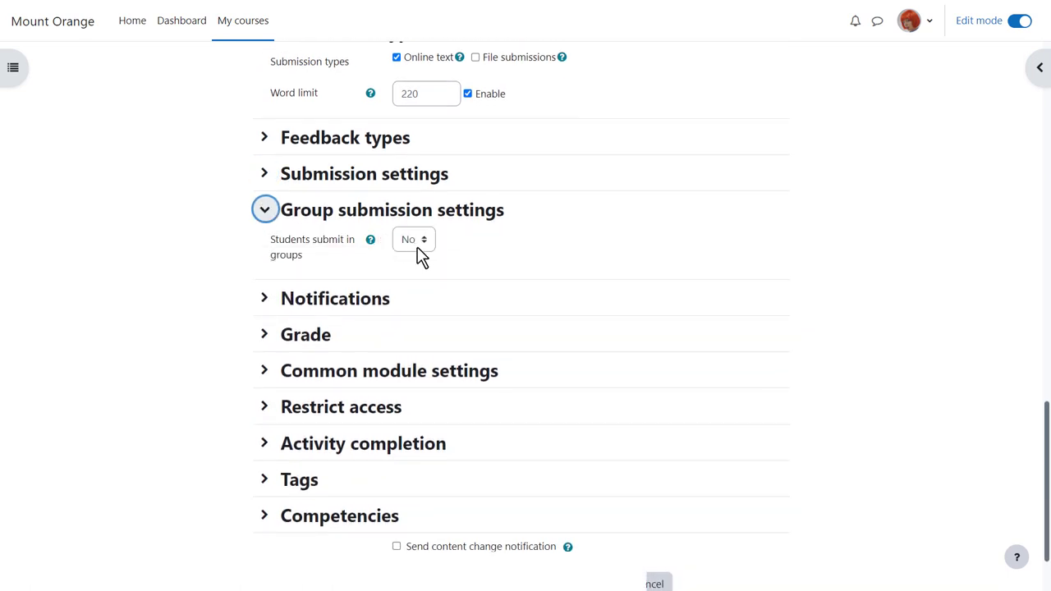
{"action": "left_click", "coordinate": [267, 215]}
{"action": "left_click", "coordinate": [266, 248]}
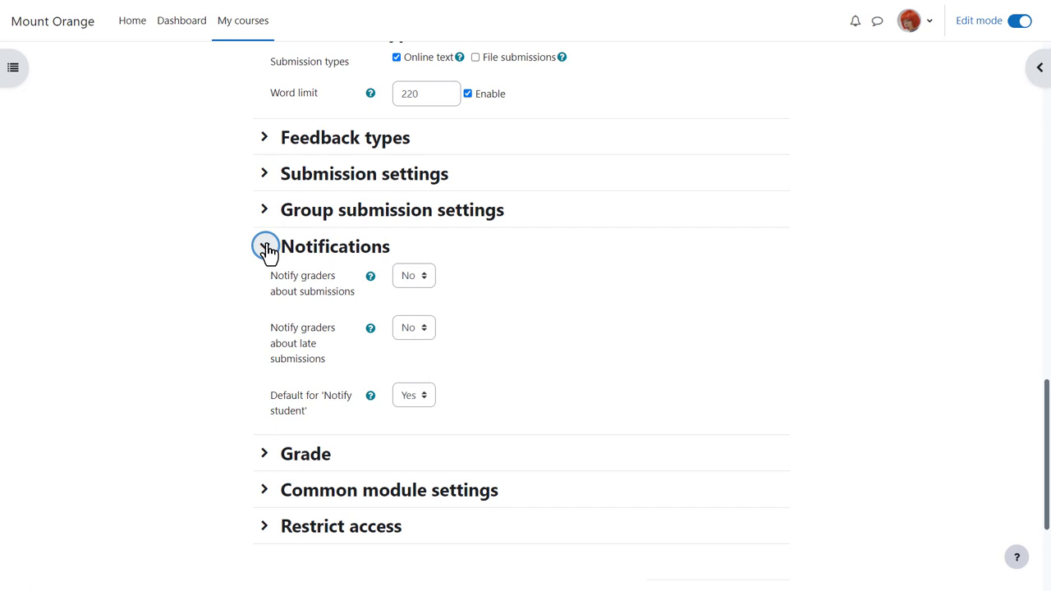
{"action": "left_click", "coordinate": [265, 248]}
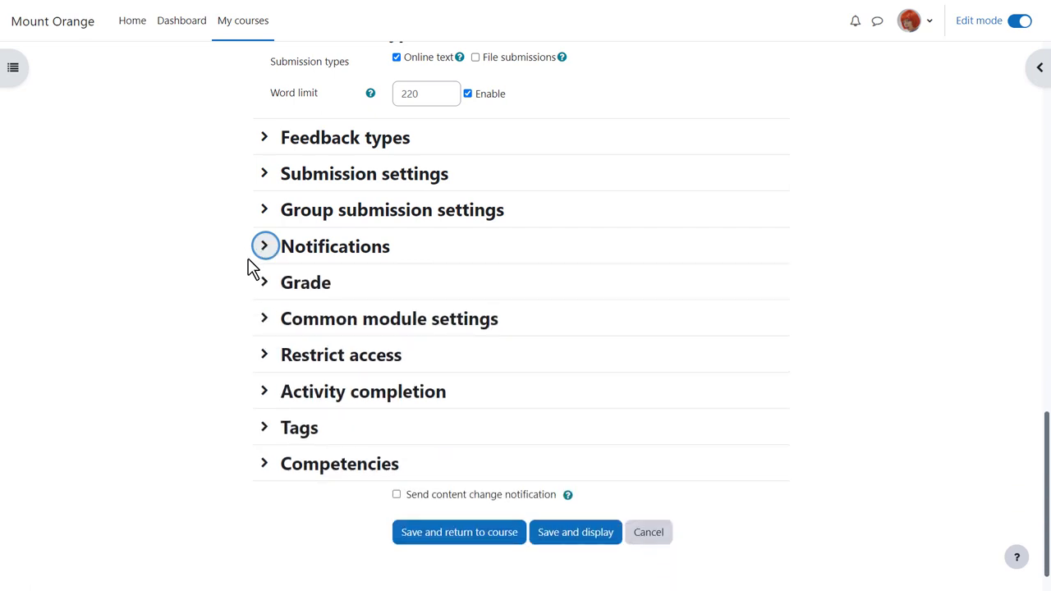
{"action": "left_click", "coordinate": [263, 284]}
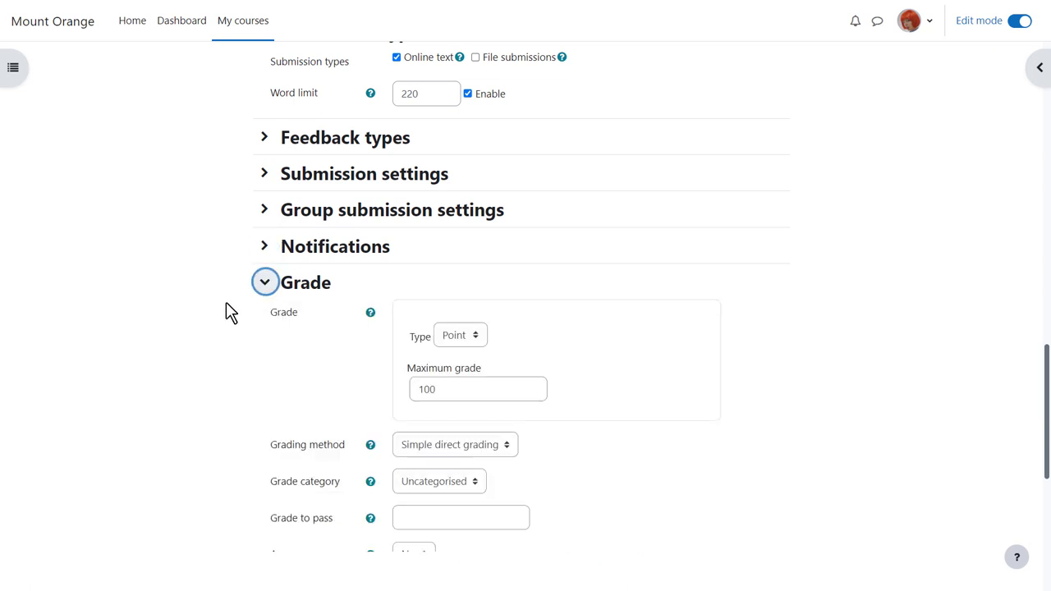
{"action": "scroll", "coordinate": [226, 302], "scroll_direction": "down", "scroll_amount": 2}
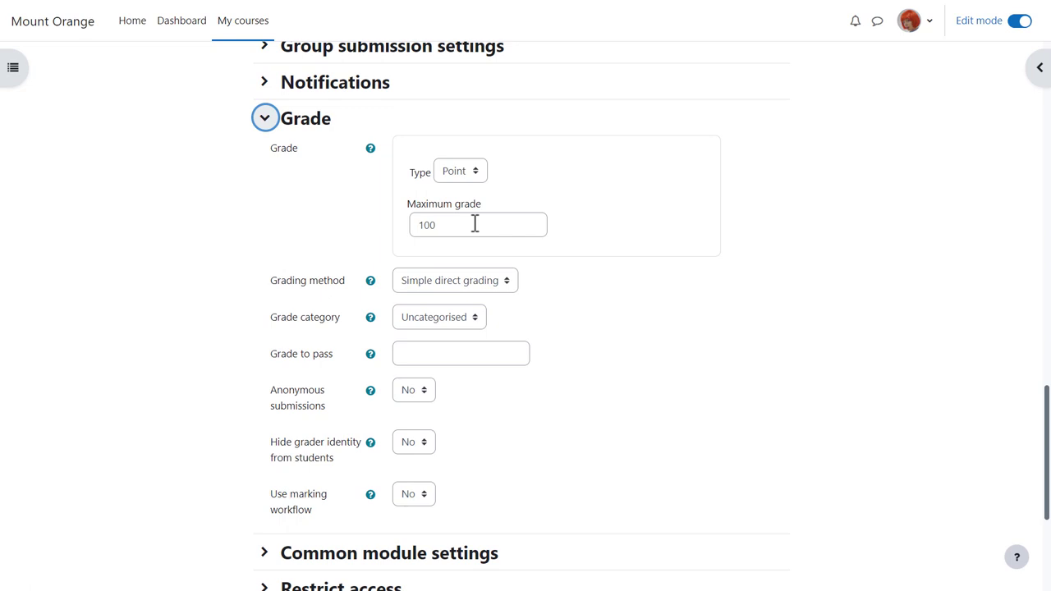
{"action": "left_click", "coordinate": [476, 170]}
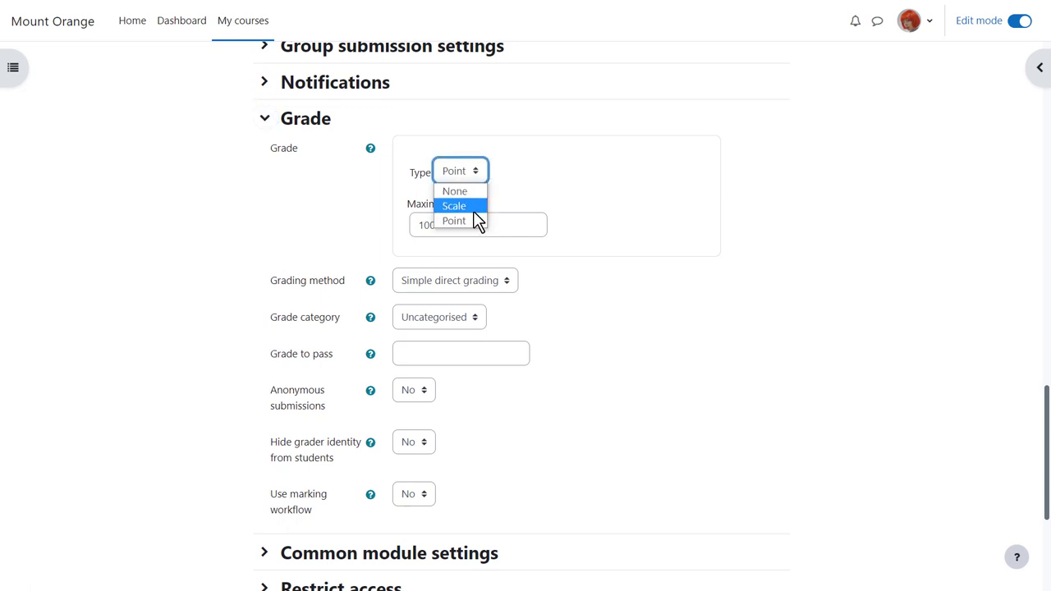
{"action": "left_click", "coordinate": [514, 182]}
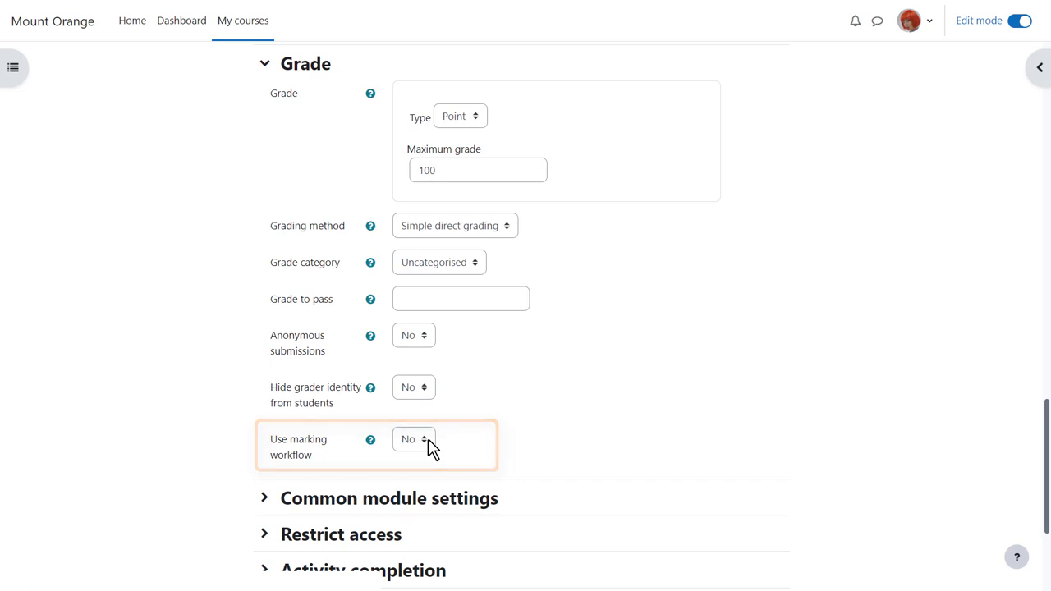
- Set completion to 'when conditions are met', requiring a grade but not a view or submission
{"action": "left_click", "coordinate": [265, 66]}
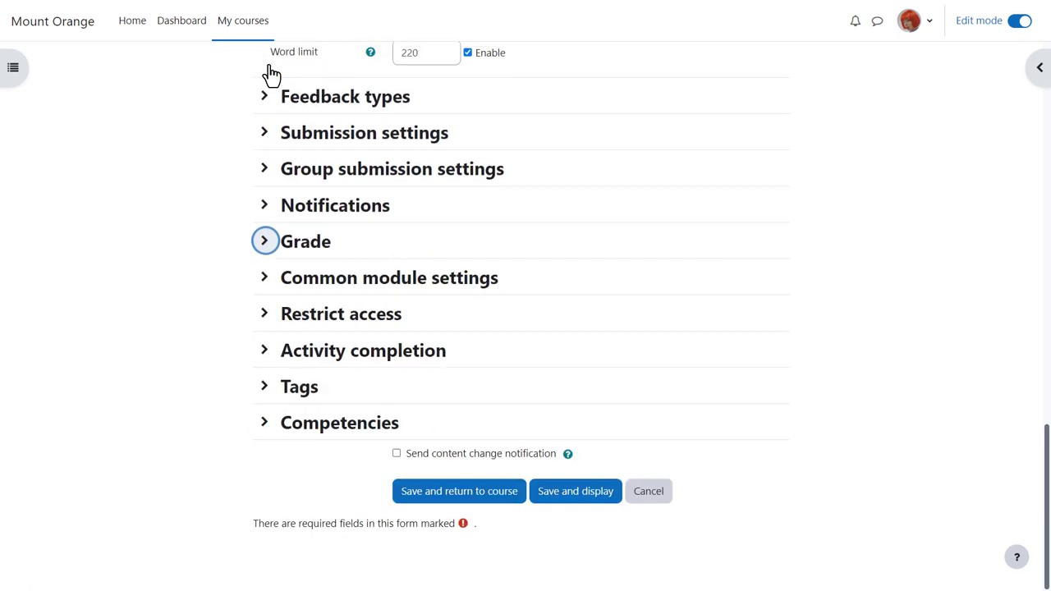
{"action": "left_click", "coordinate": [289, 355]}
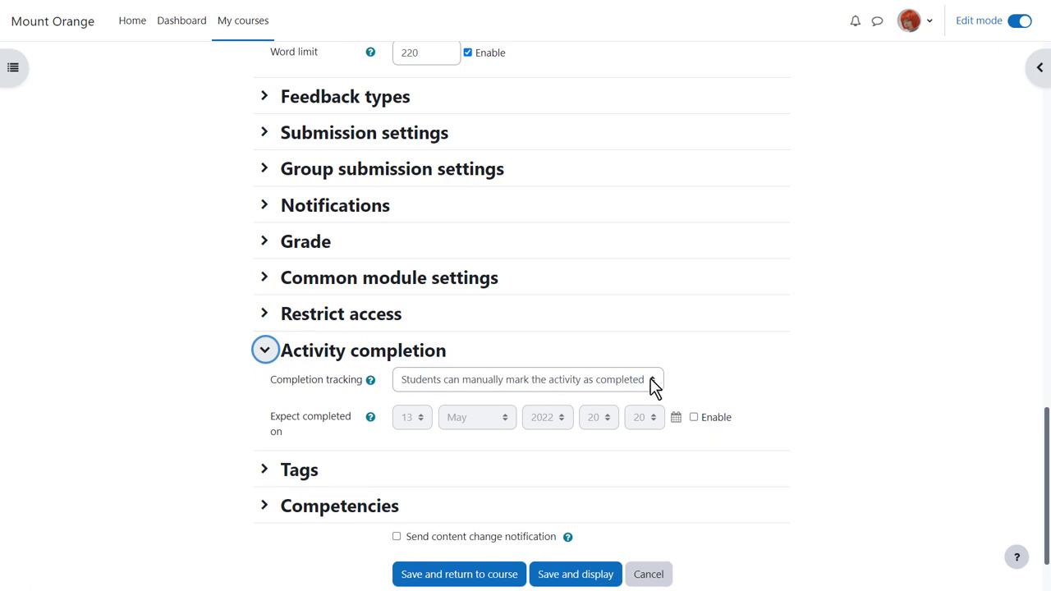
{"action": "left_click", "coordinate": [657, 384]}
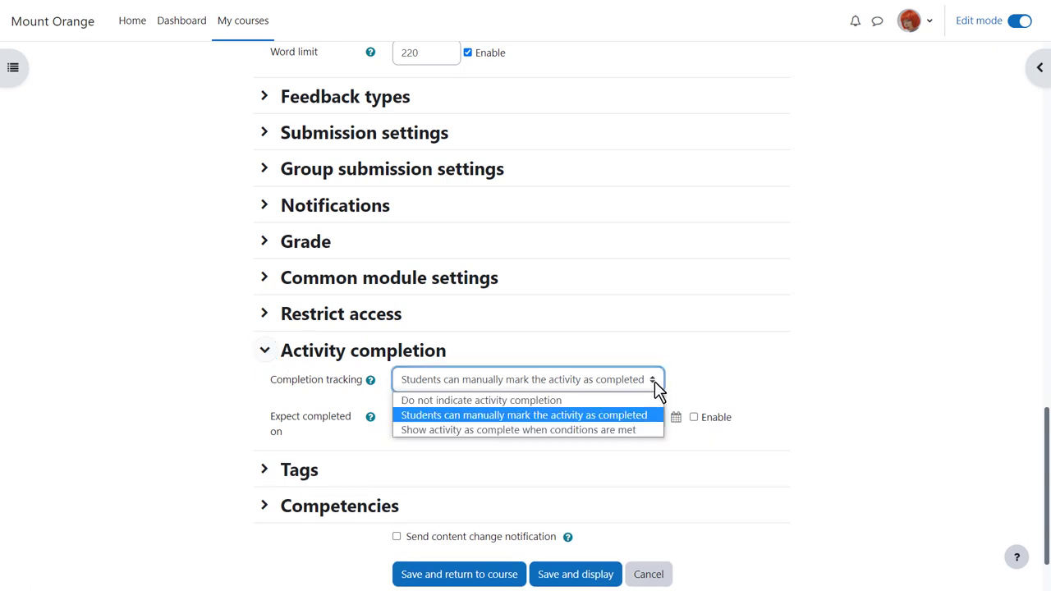
{"action": "left_click", "coordinate": [645, 431]}
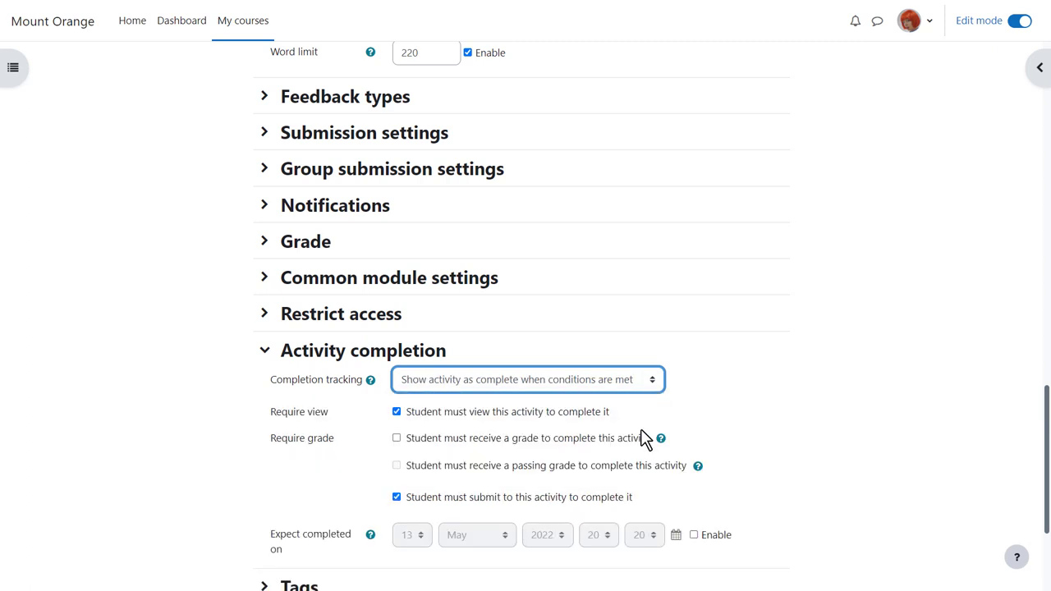
{"action": "scroll", "coordinate": [645, 439], "scroll_direction": "down", "scroll_amount": 1}
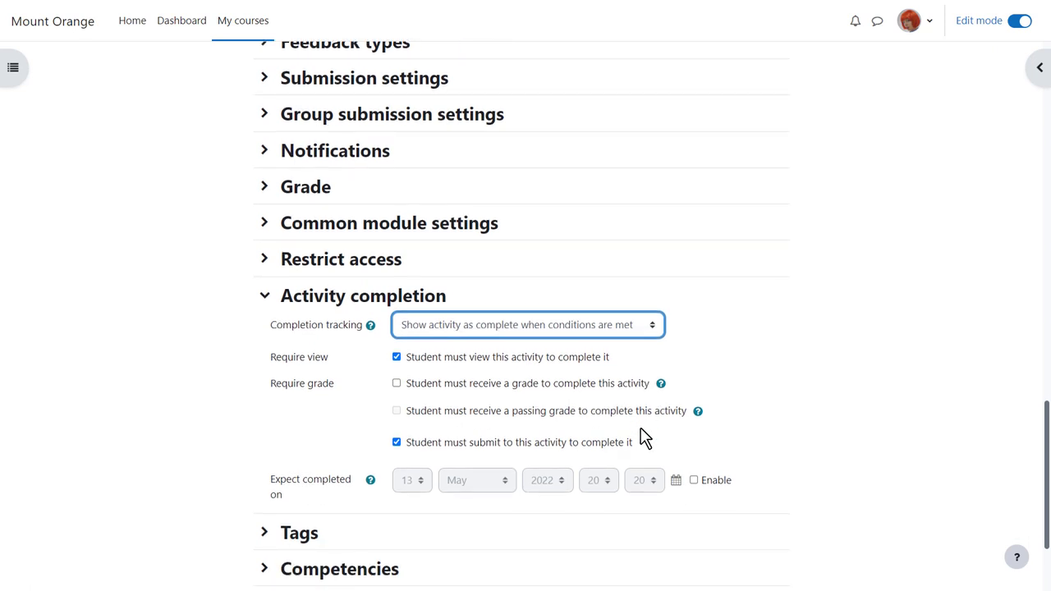
{"action": "left_click", "coordinate": [397, 442]}
{"action": "left_click", "coordinate": [397, 357]}
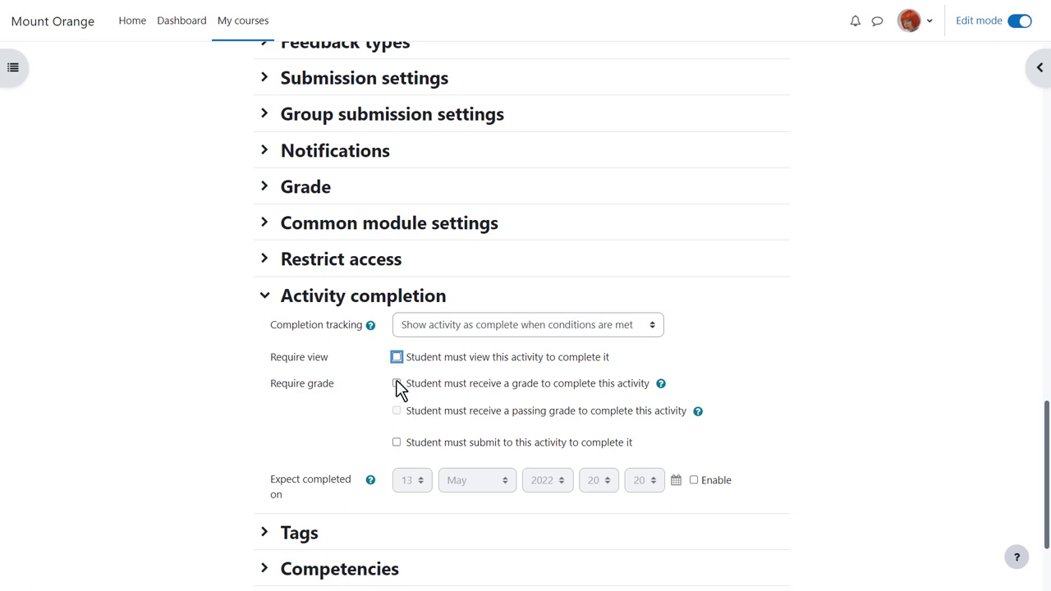
- Turn on Send content change notification and save the assignment back to the course
{"action": "left_click", "coordinate": [264, 297]}
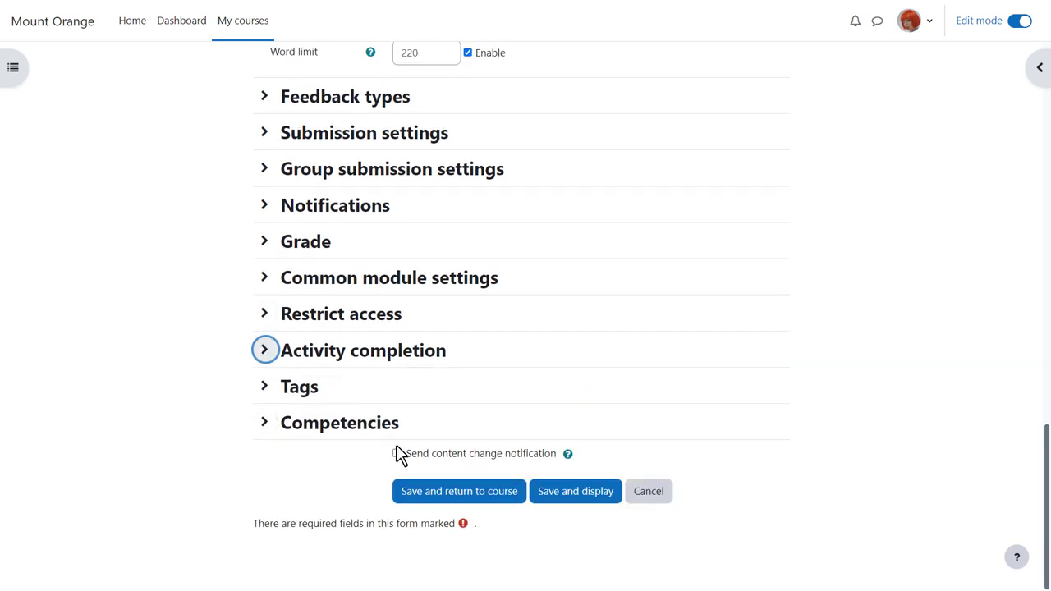
{"action": "left_click", "coordinate": [397, 454]}
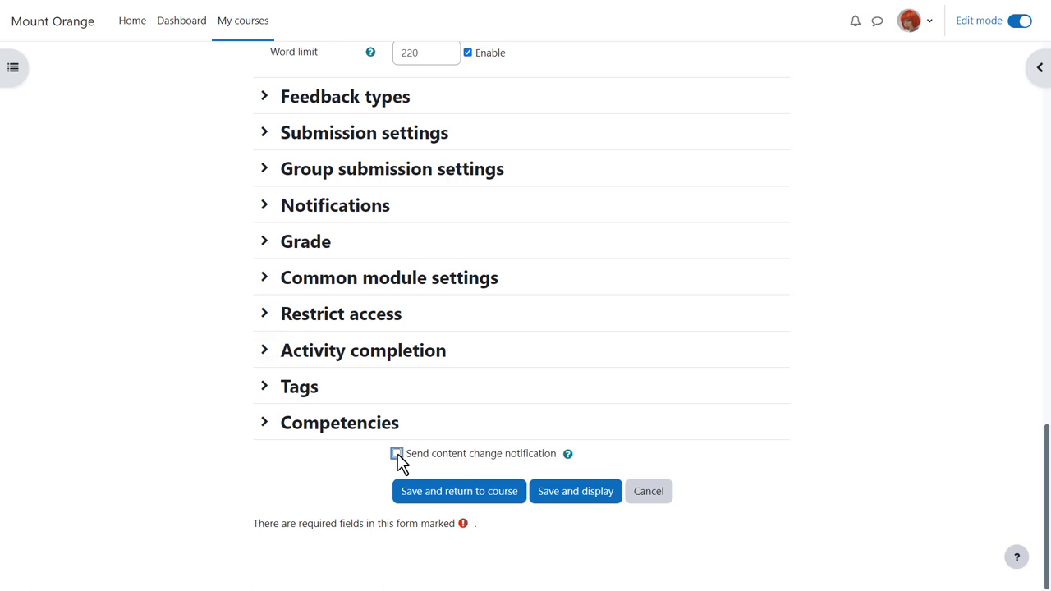
{"action": "left_click", "coordinate": [398, 453]}
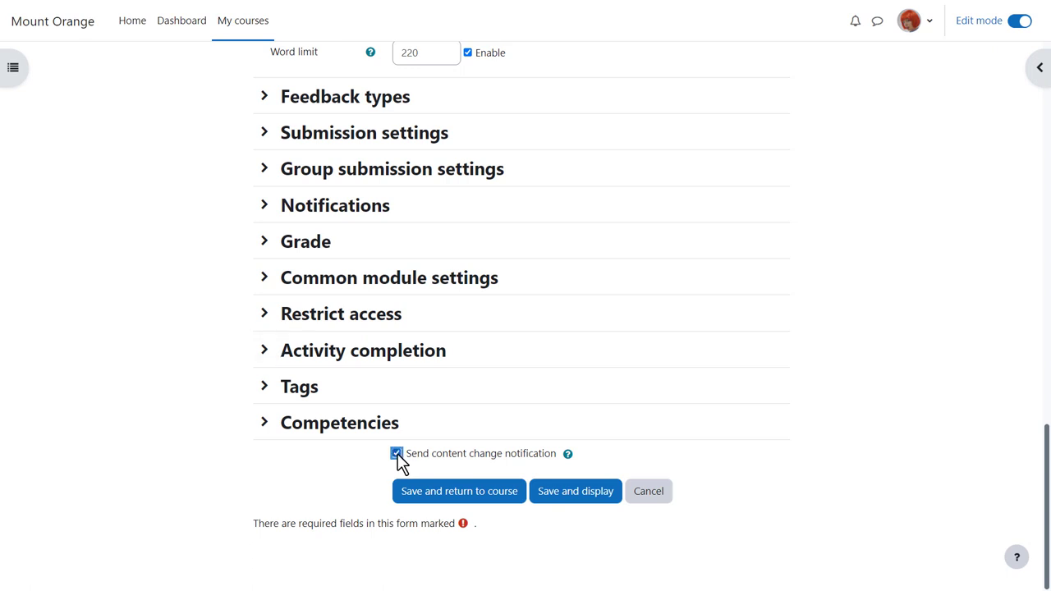
{"action": "left_click", "coordinate": [416, 491]}
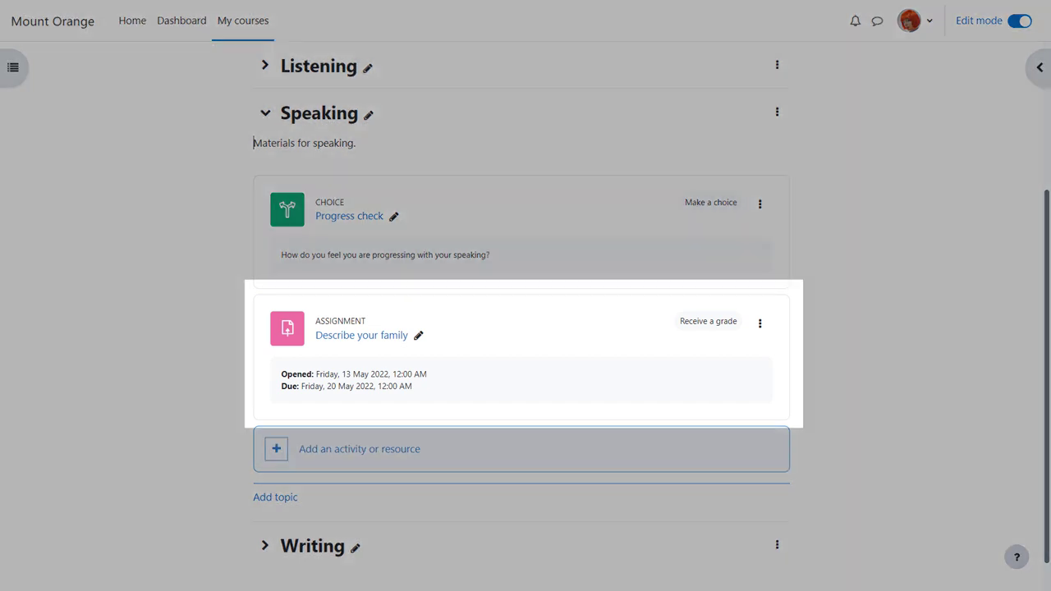